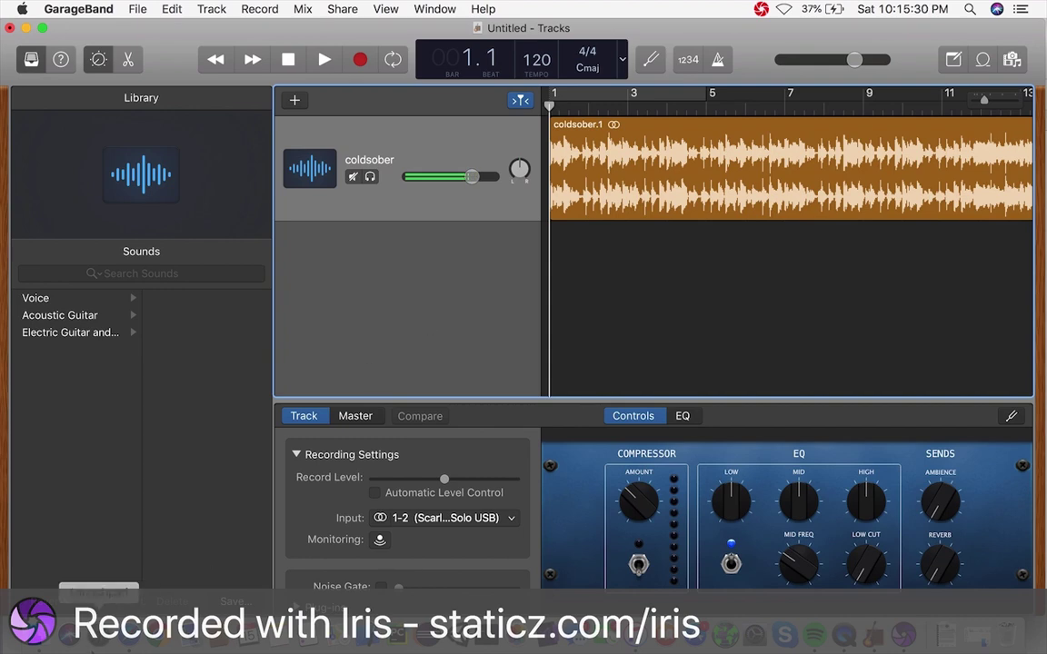
Dismiss Launchpad to get back to the GarageBand project with the coldsober track.
key("F4")
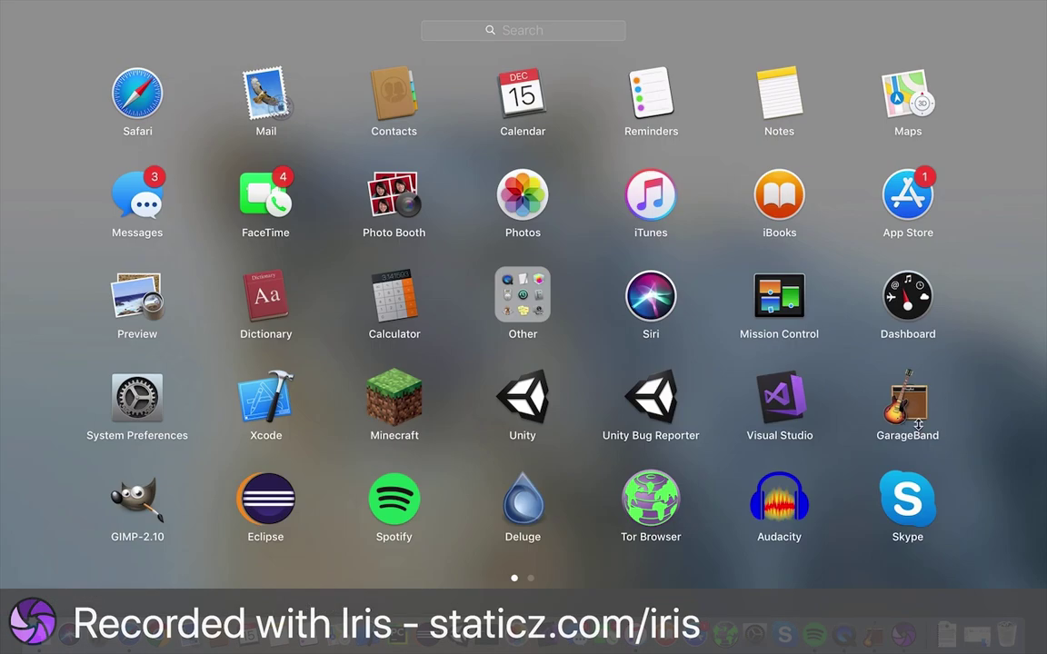
key("Escape")
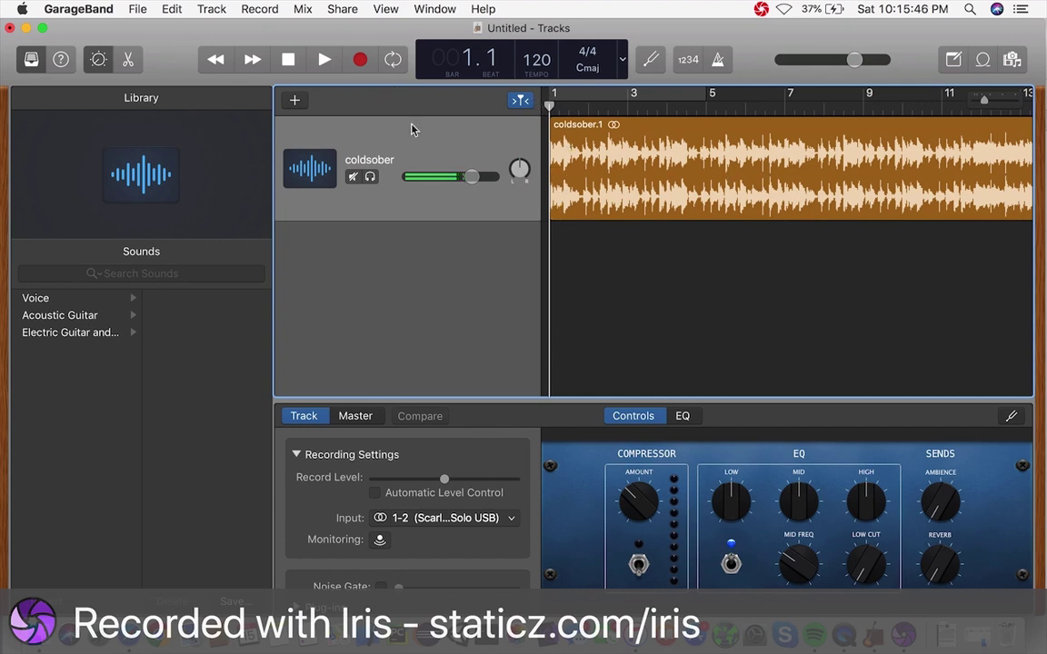
left_click(325, 59)
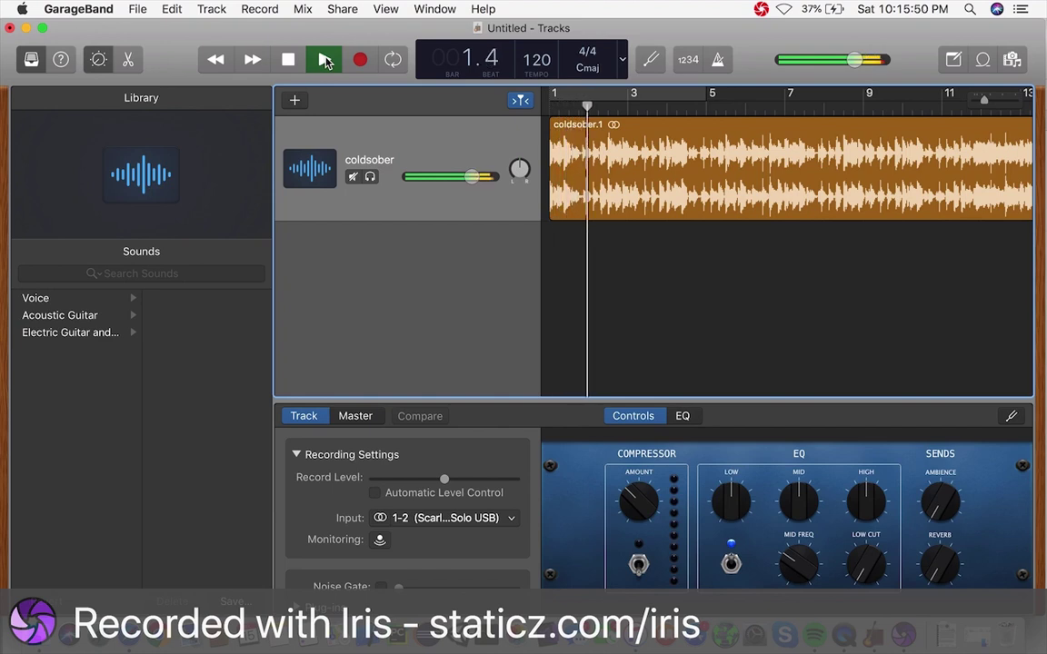
key("space")
key("Return")
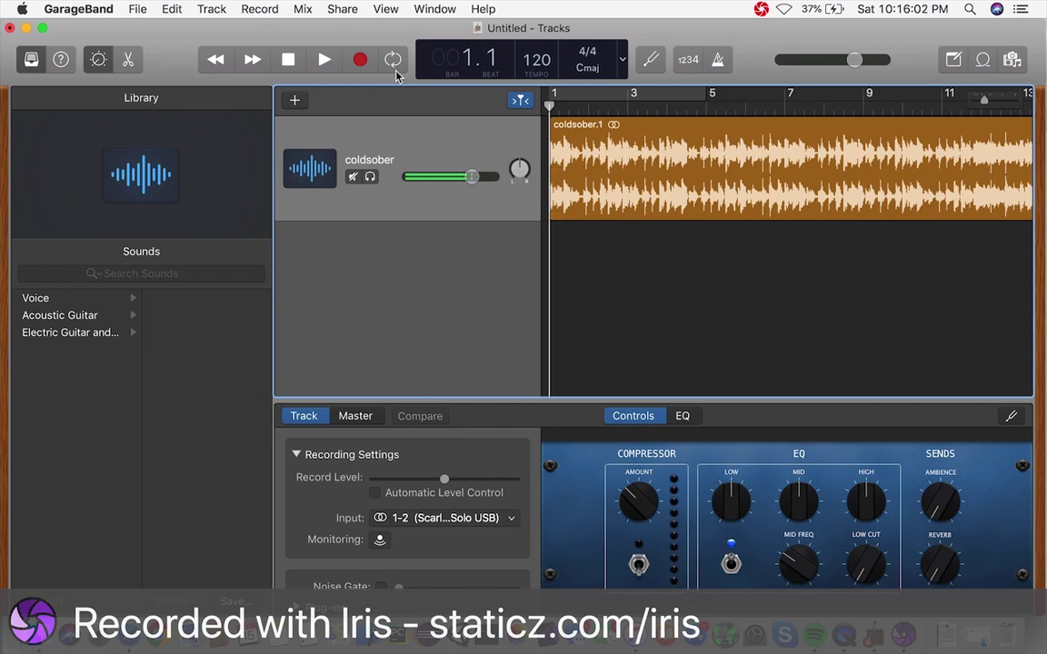
scroll(586, 296, "right", 1)
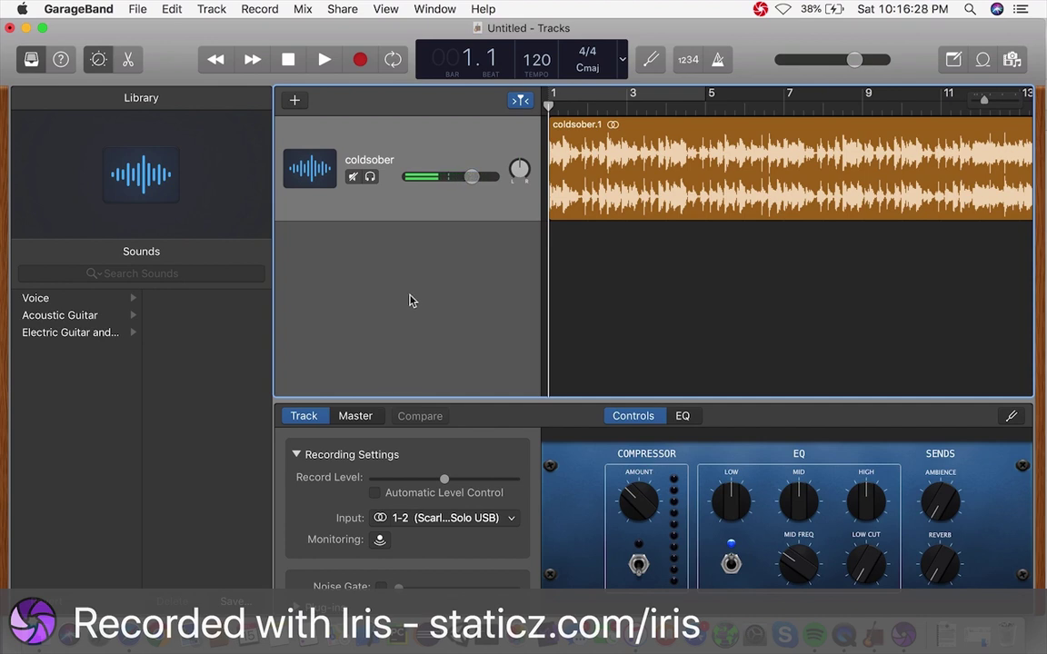
Show the coldsober track's automation lane via Mix > Show Automation and list its automatable parameters.
left_click(304, 11)
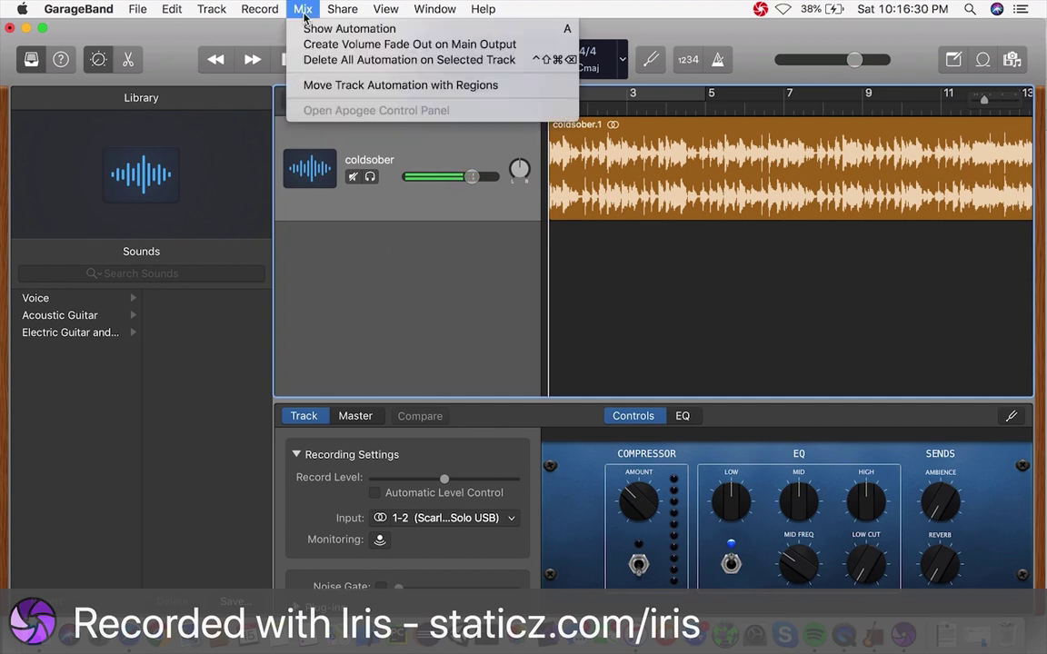
left_click(314, 28)
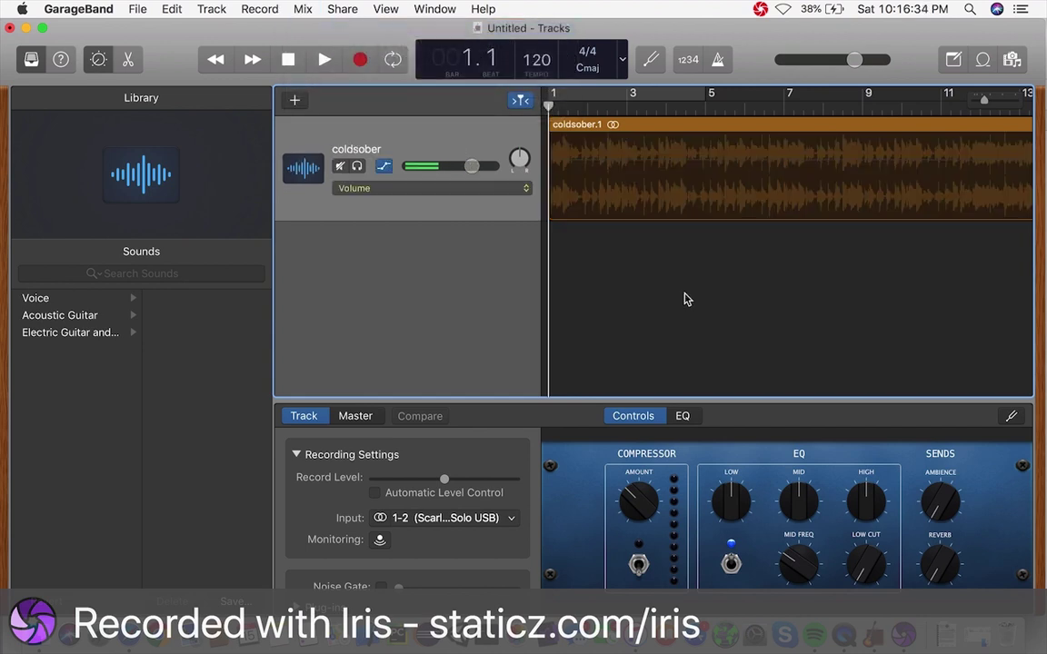
scroll(686, 300, "right", 10)
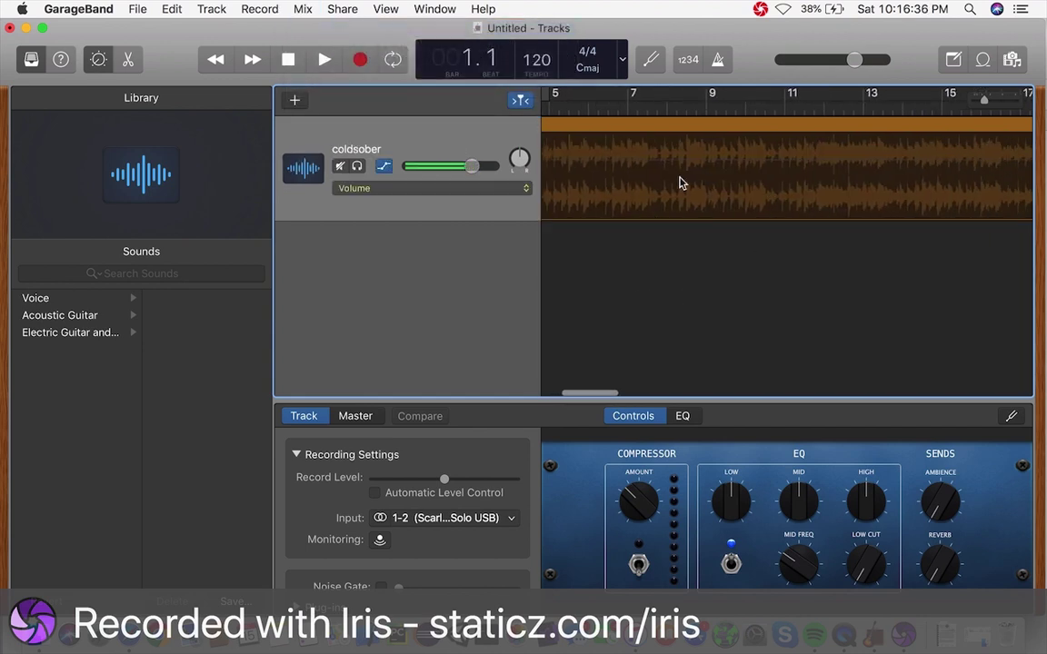
scroll(839, 187, "left", 10)
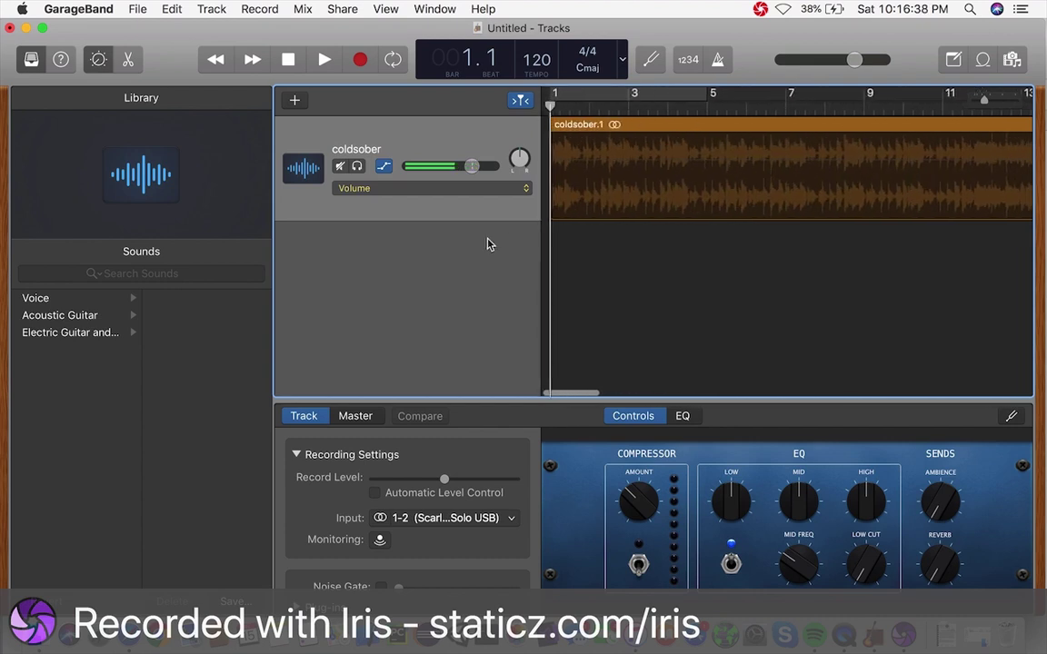
left_click(394, 188)
left_click(519, 215)
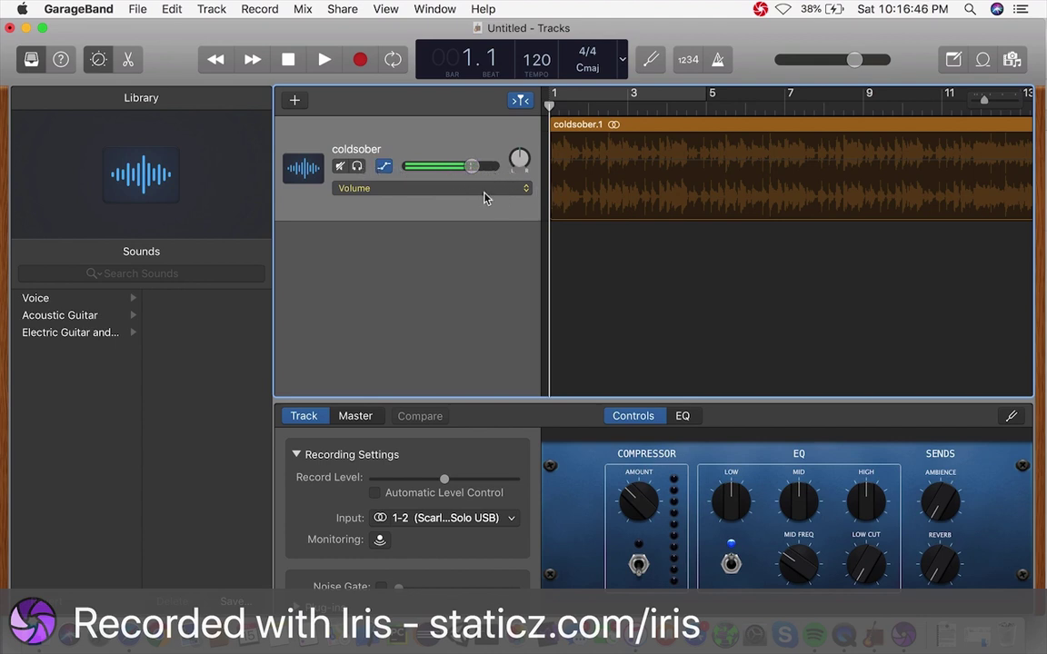
left_click(526, 190)
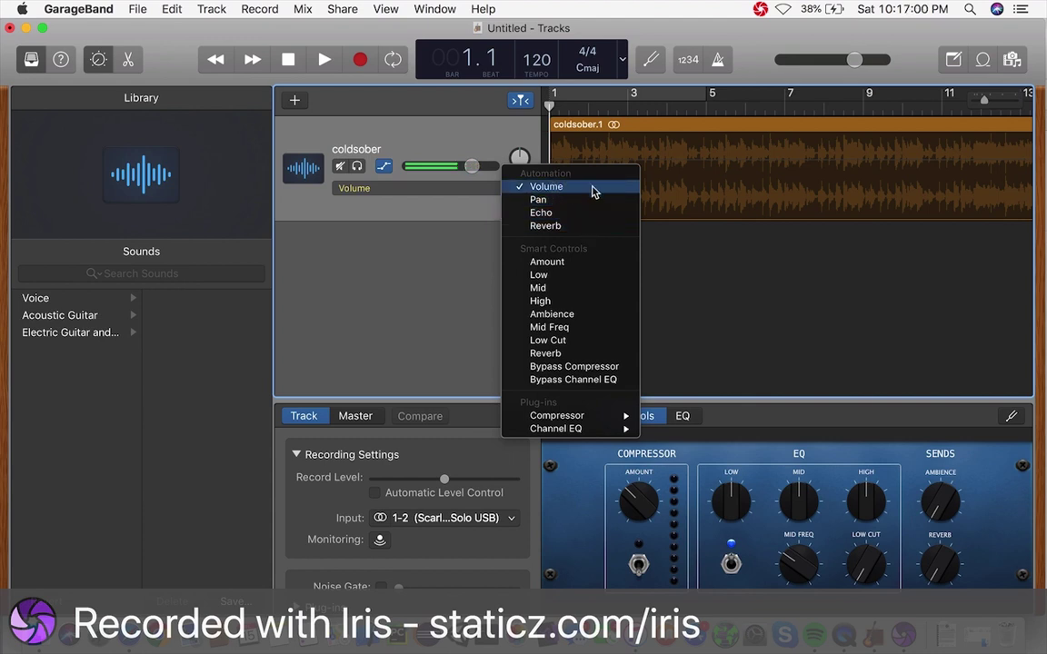
Keep Volume as the automated parameter and reveal the editable volume line.
left_click(570, 189)
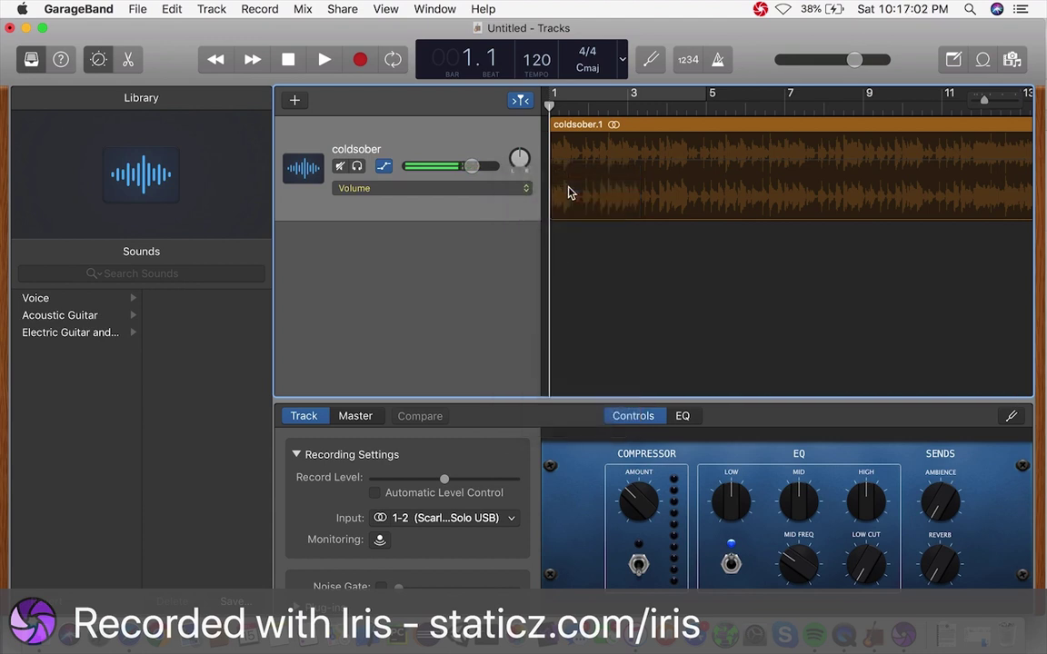
scroll(677, 181, "left", 3)
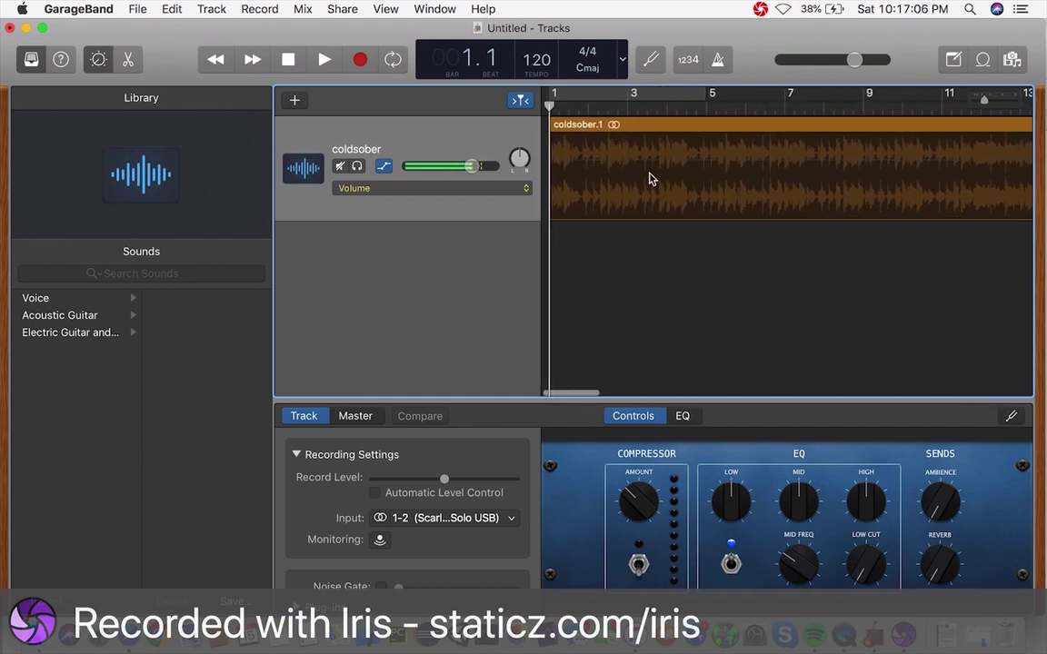
key("a")
scroll(672, 173, "left", 3)
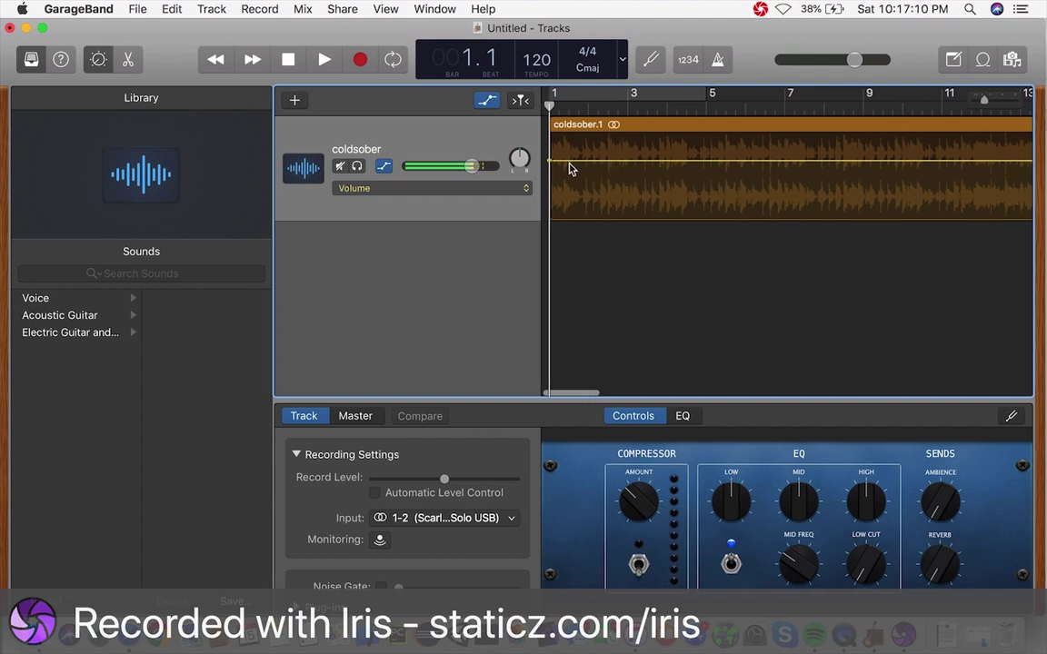
scroll(714, 166, "right", 15)
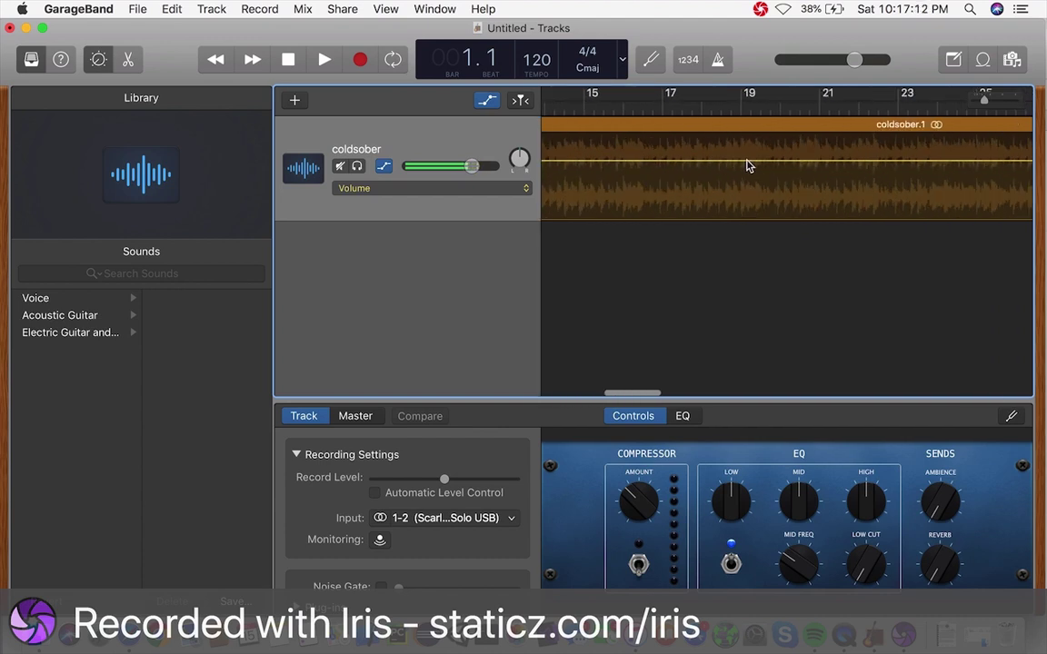
scroll(795, 173, "left", 15)
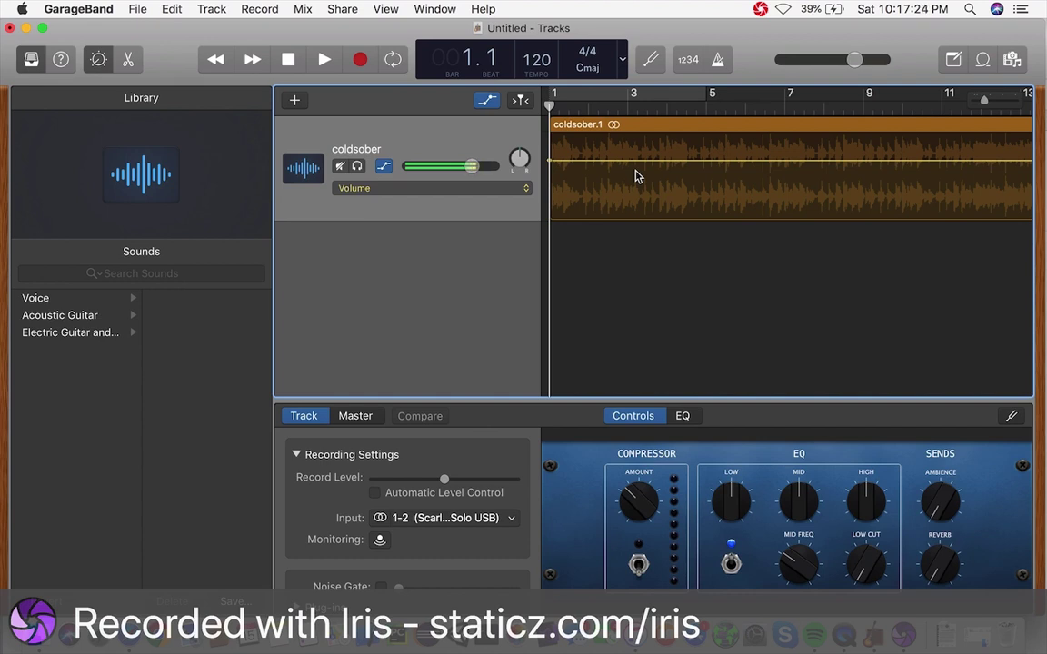
Play the opening briefly, then return the playhead to bar 1.
left_click(325, 59)
left_click(325, 59)
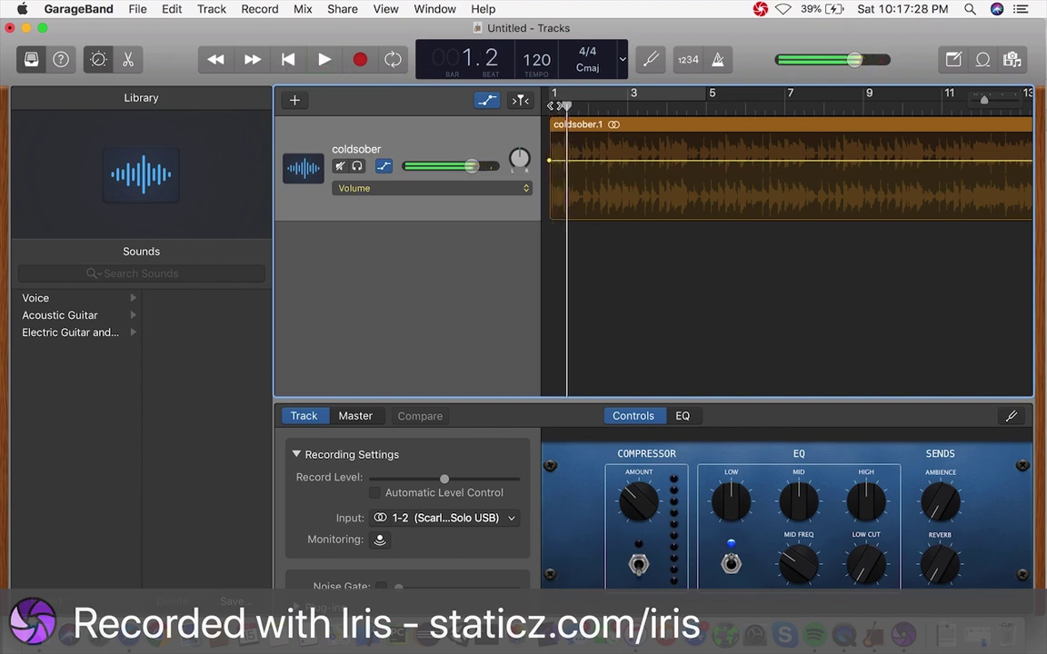
left_click_drag(557, 105, 549, 105)
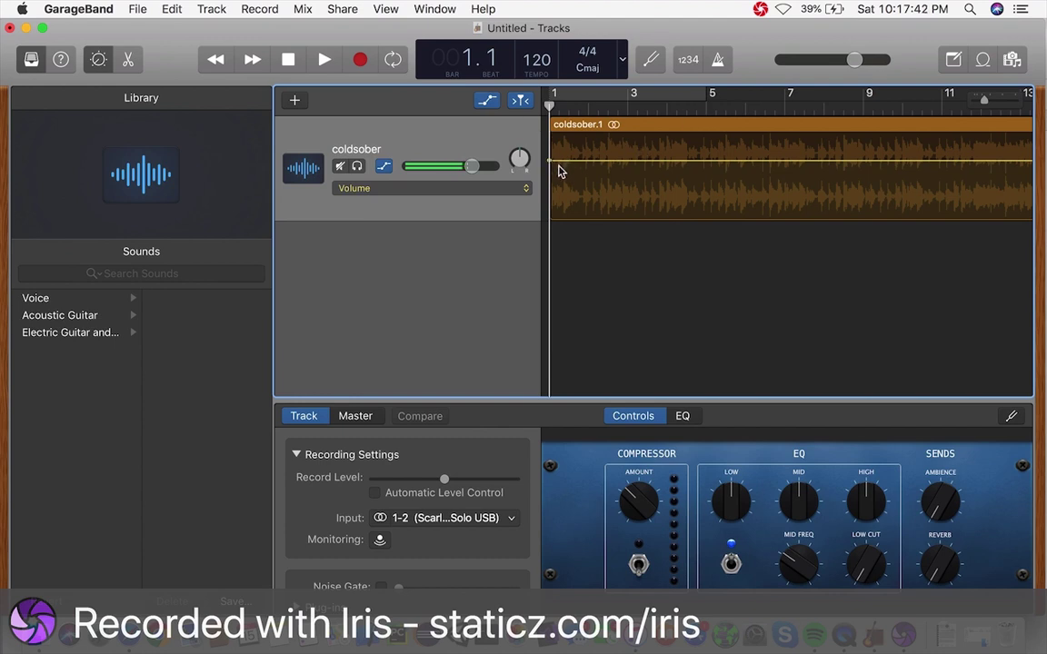
Draw a fade-in from silence at bar 1, moving its upper point back to bar 1.4.
left_click(652, 162)
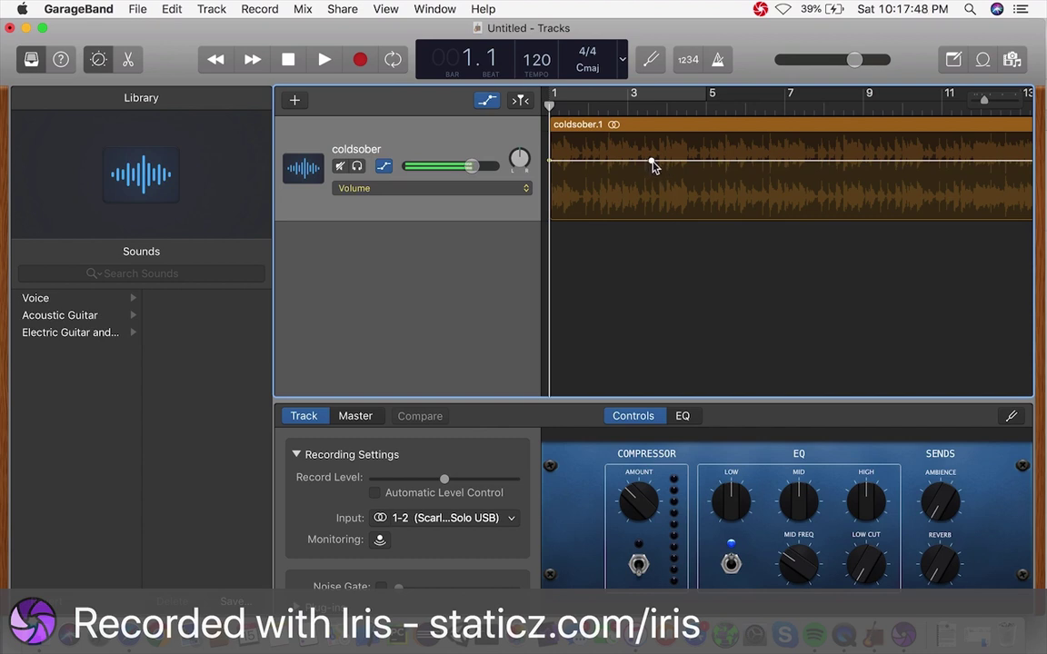
left_click_drag(550, 161, 551, 212)
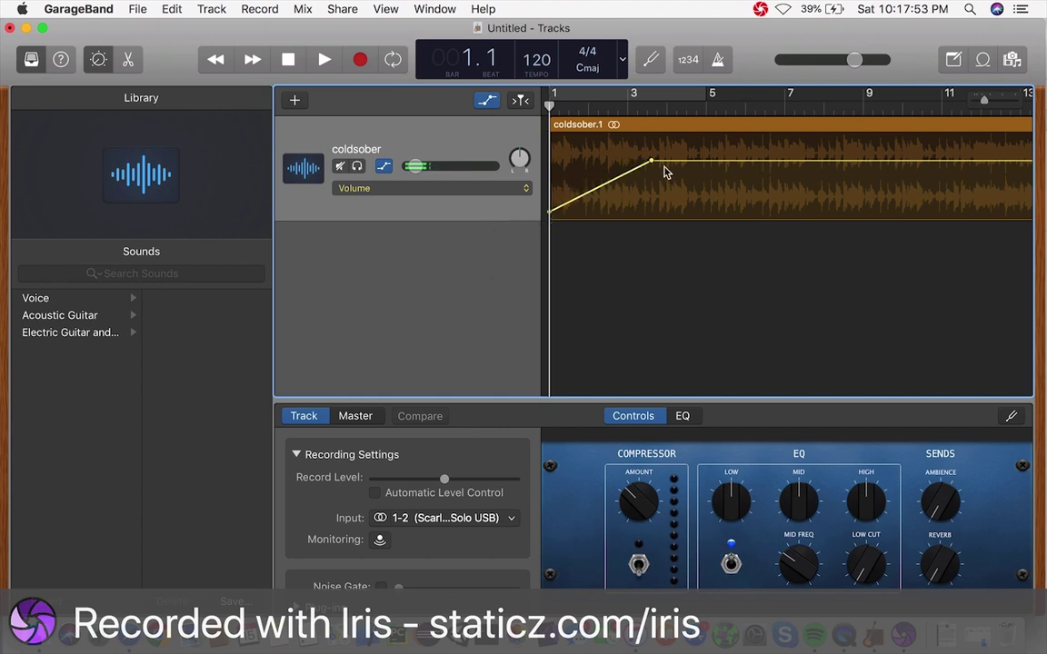
left_click(326, 61)
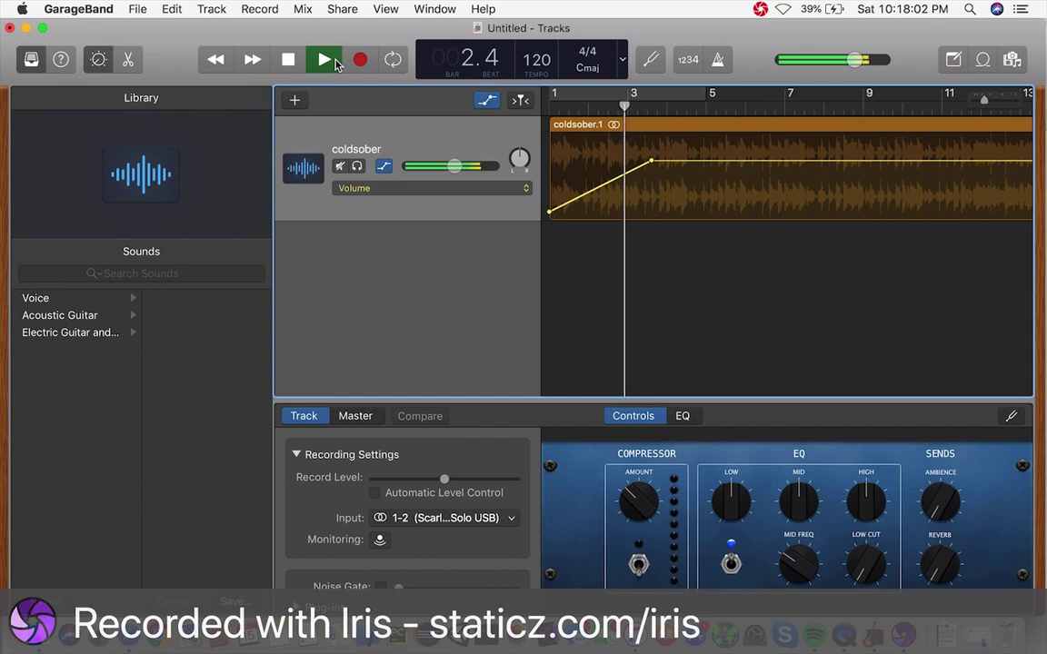
left_click(326, 60)
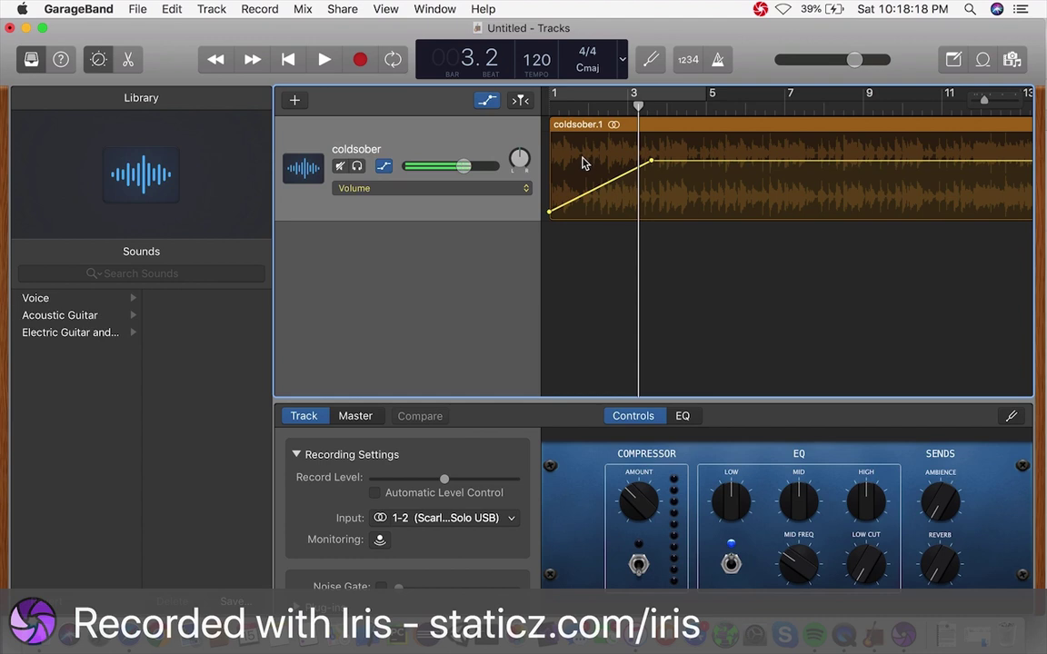
left_click(651, 165)
left_click_drag(652, 164, 578, 164)
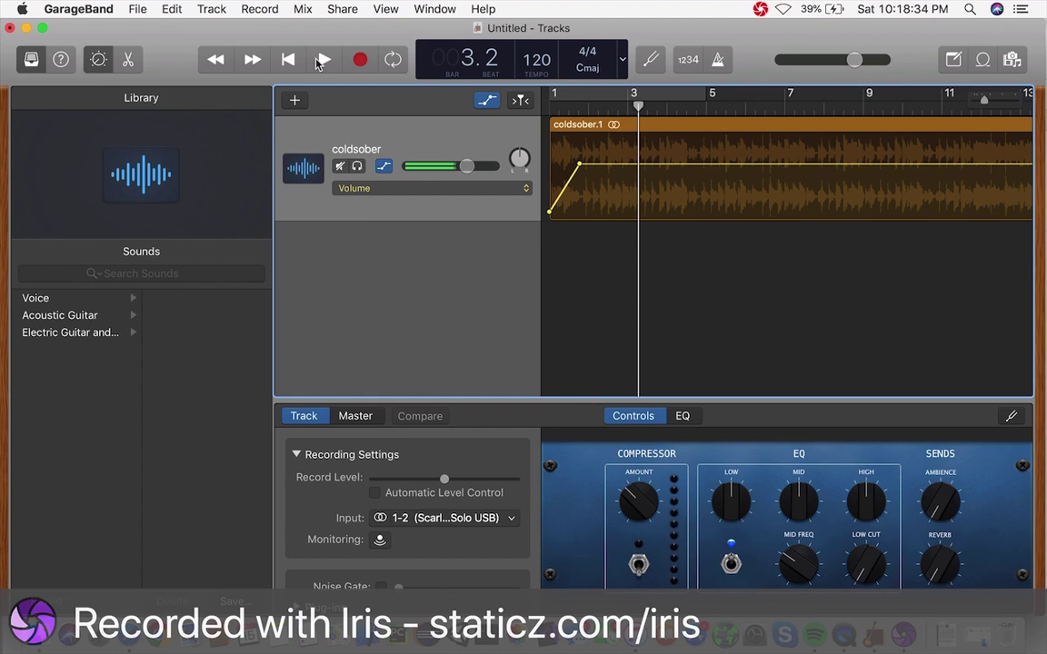
Move the fade-in's upper point to bar 7 at +3.9 dB and audition it from bar 1.
left_click(283, 59)
left_click(325, 59)
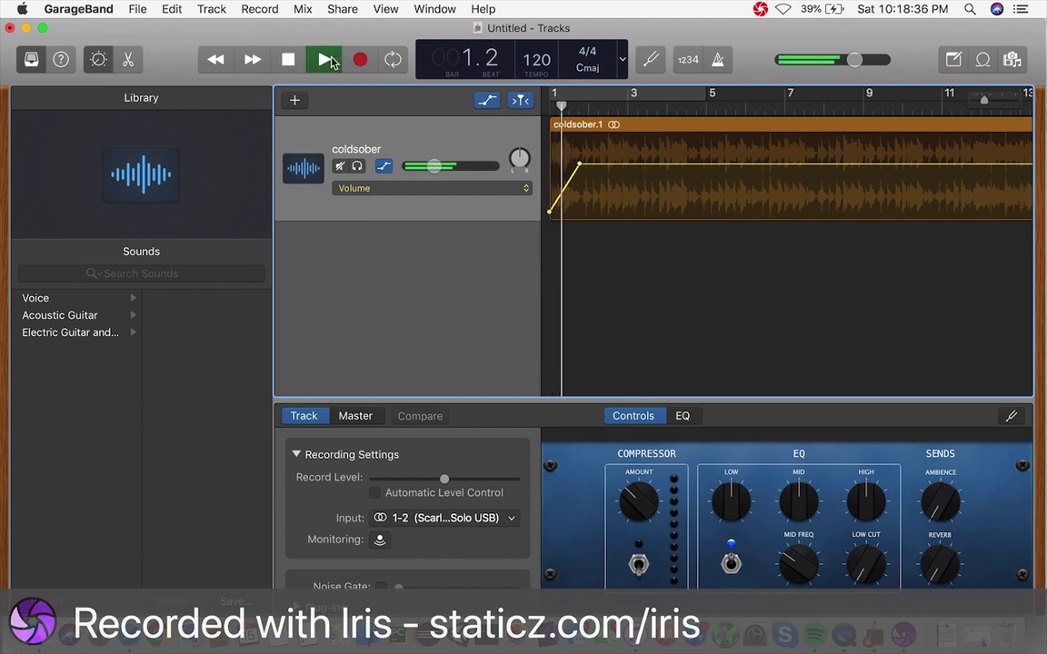
left_click(324, 60)
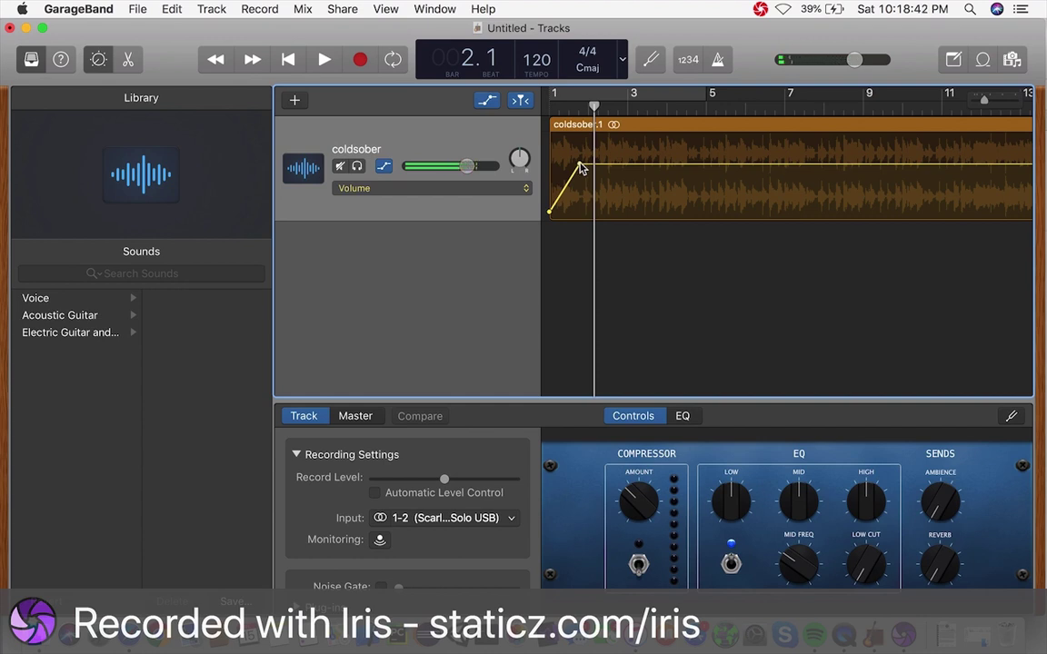
left_click_drag(581, 168, 795, 145)
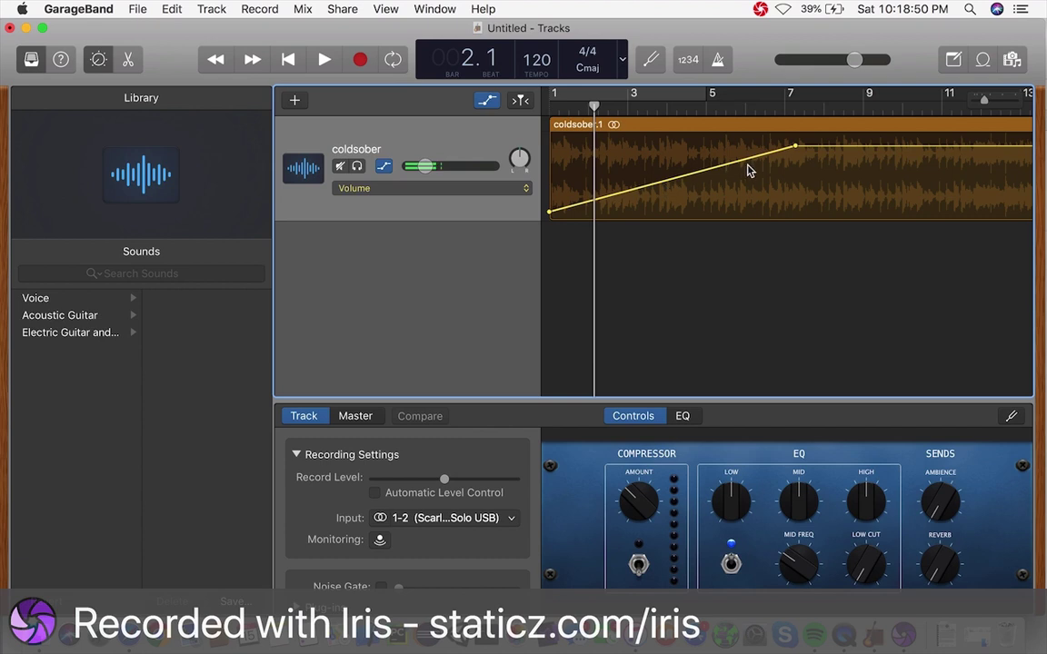
left_click_drag(596, 109, 550, 109)
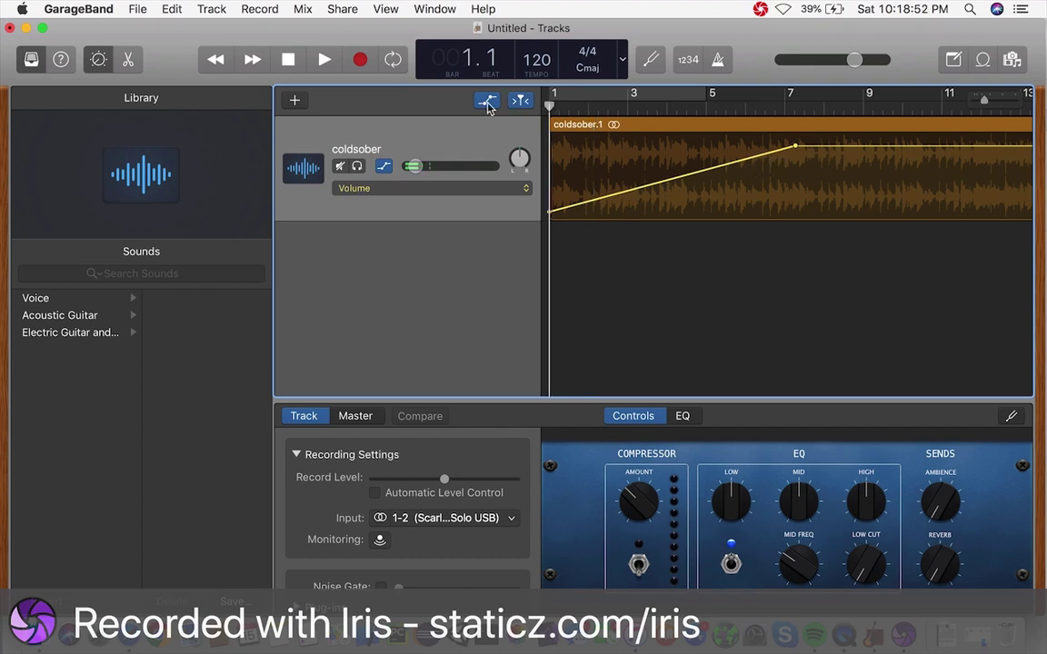
left_click(325, 62)
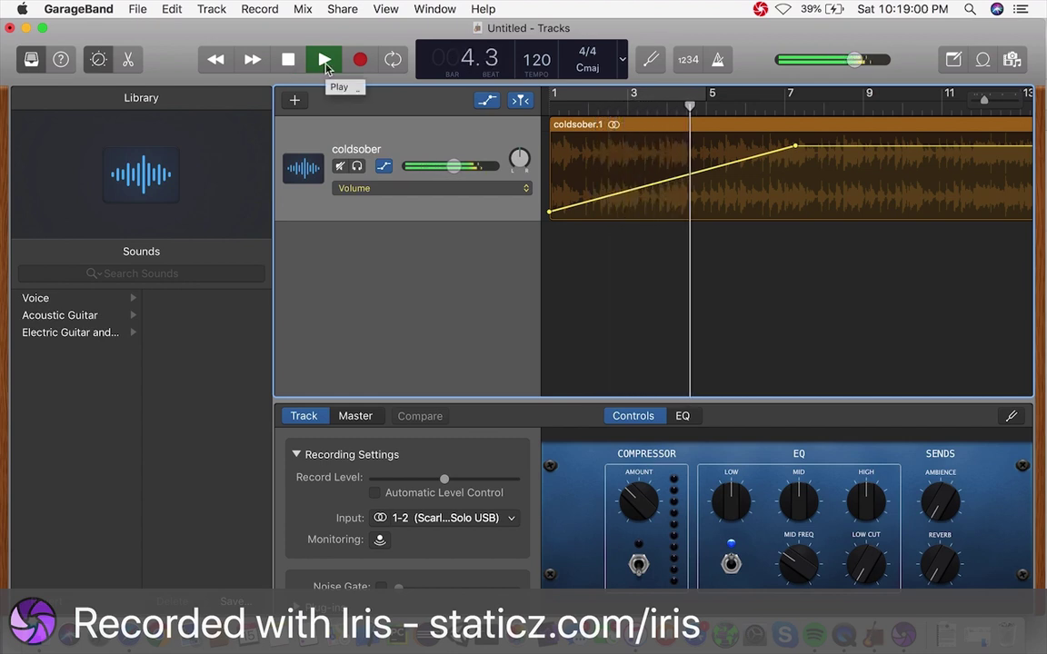
left_click(325, 60)
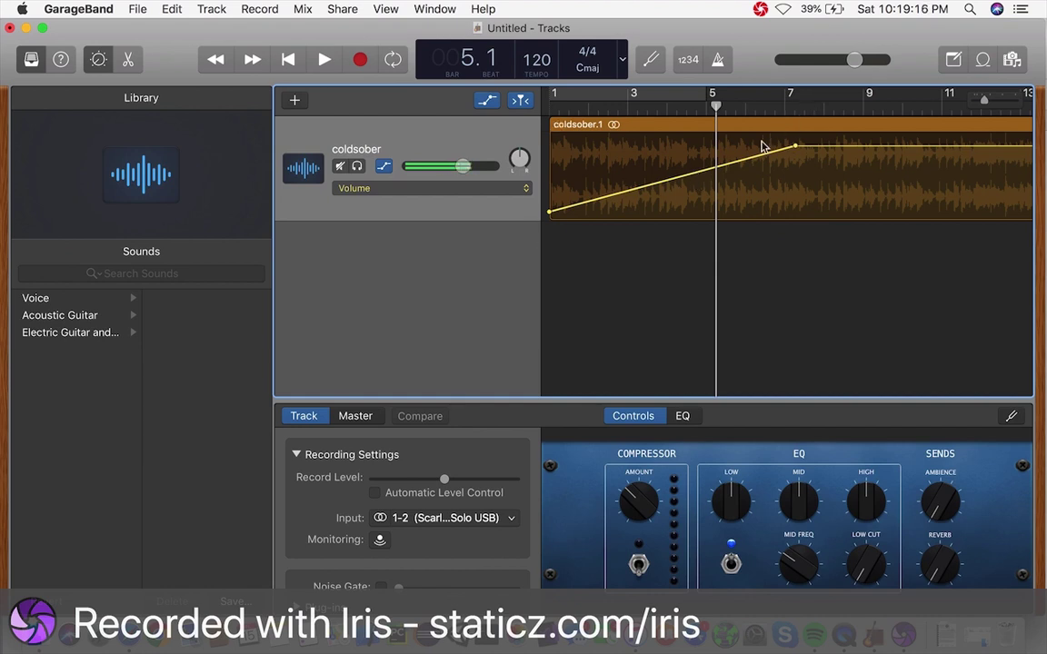
Set the start point to -3.5 dB and bar 7 to -3.6 dB, adding a -36.9 dB point at bar 3.4.1.1.
left_click_drag(549, 214, 549, 170)
left_click_drag(793, 151, 794, 171)
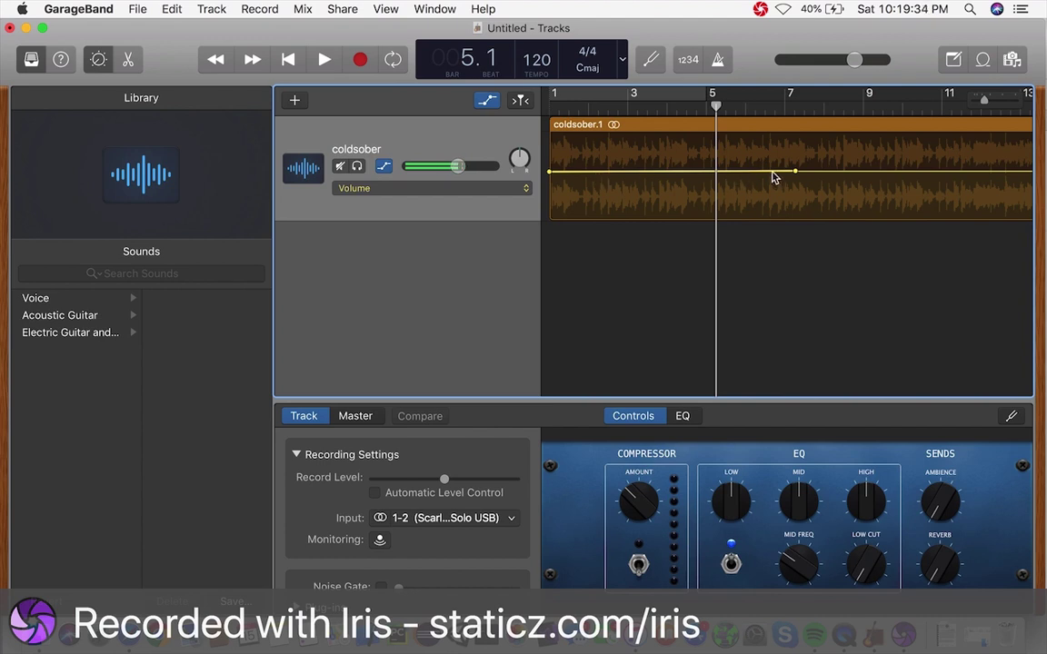
left_click_drag(794, 170, 657, 212)
key("Return")
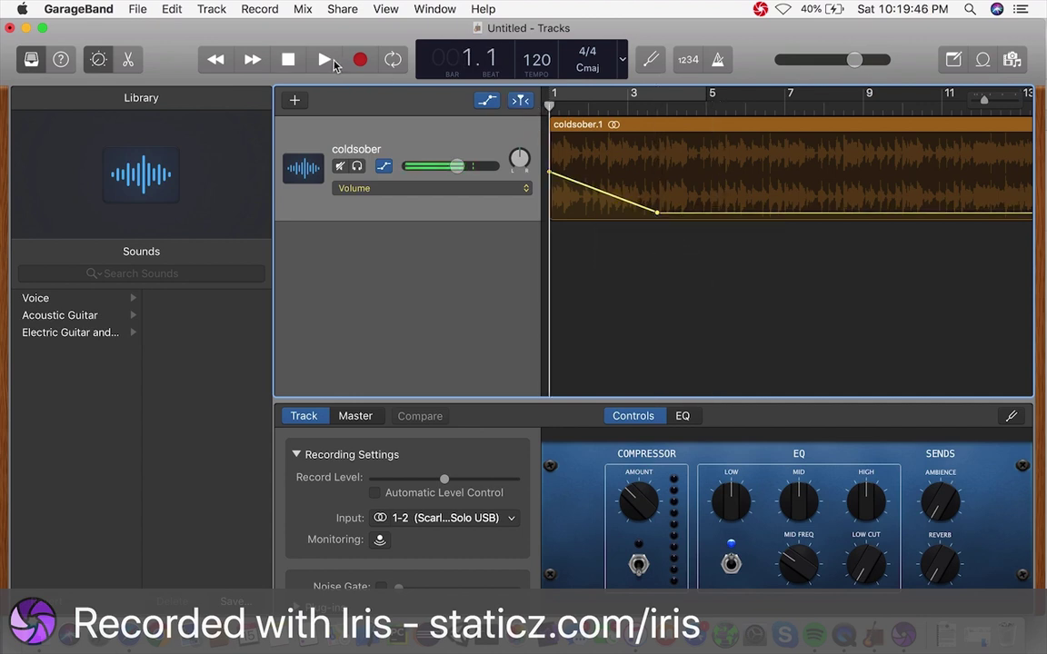
Move the -36.9 dB low point later to bar 5.2.1.81 and audition the longer fade-out.
left_click(333, 64)
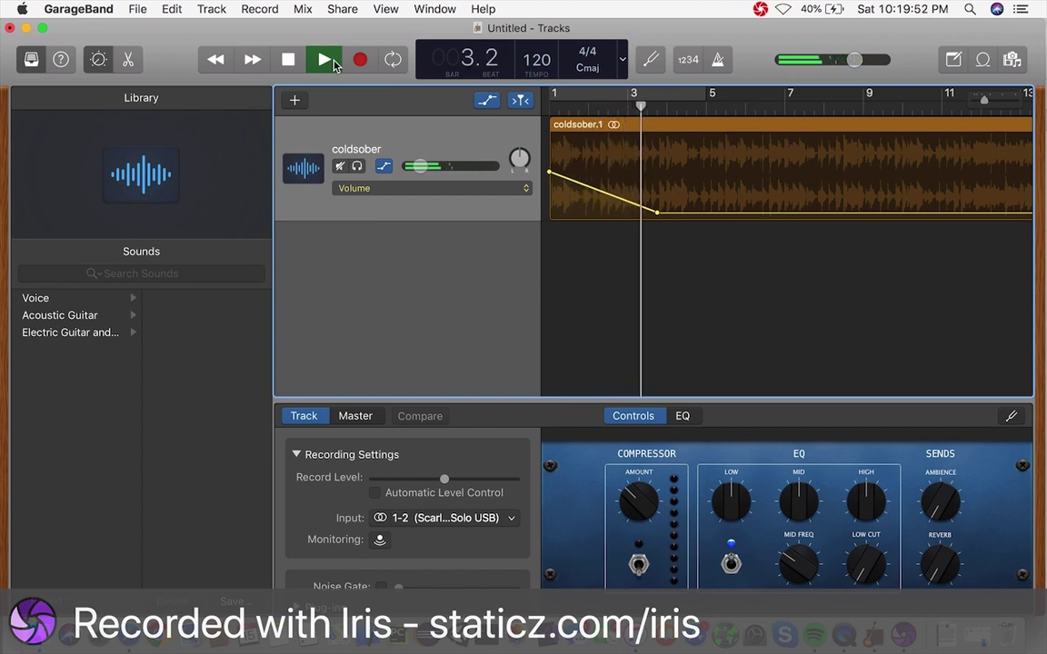
left_click(333, 60)
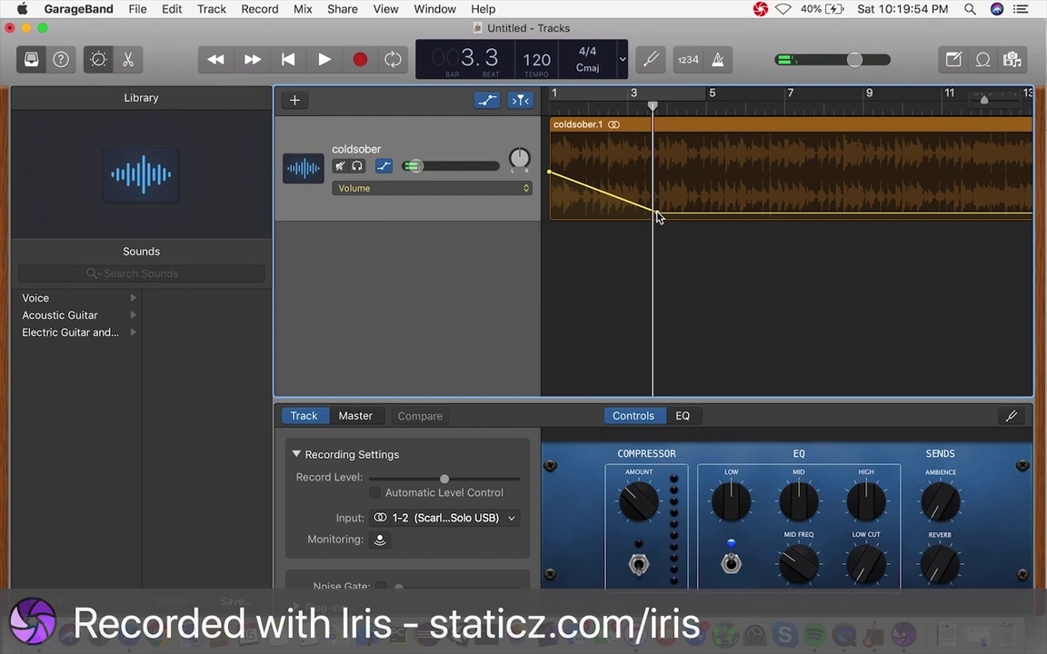
left_click_drag(660, 218, 749, 218)
left_click(555, 107)
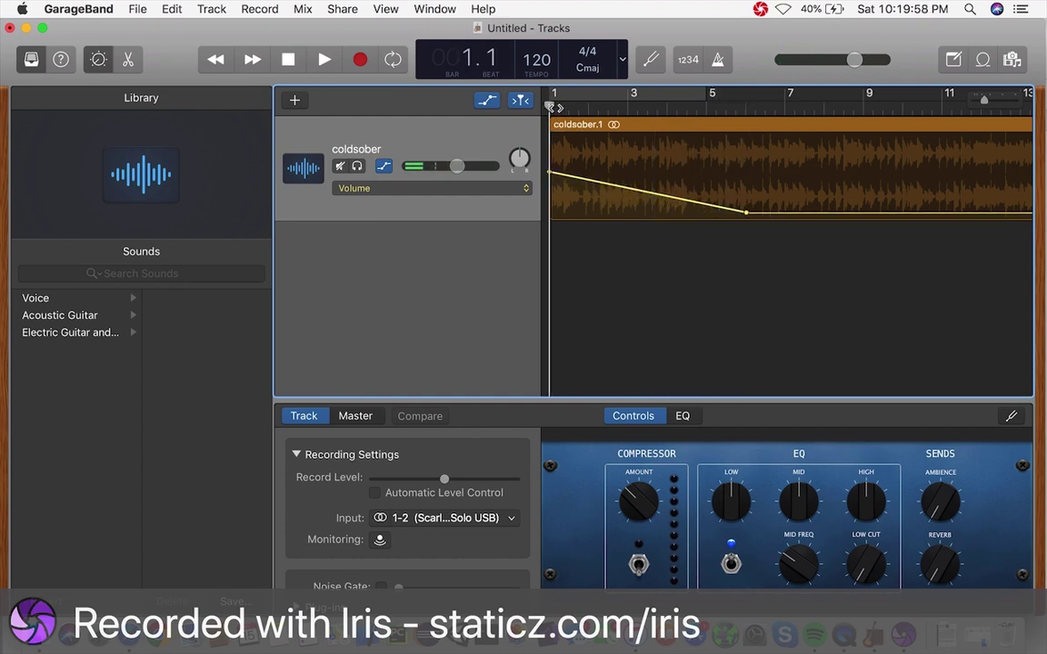
key("space")
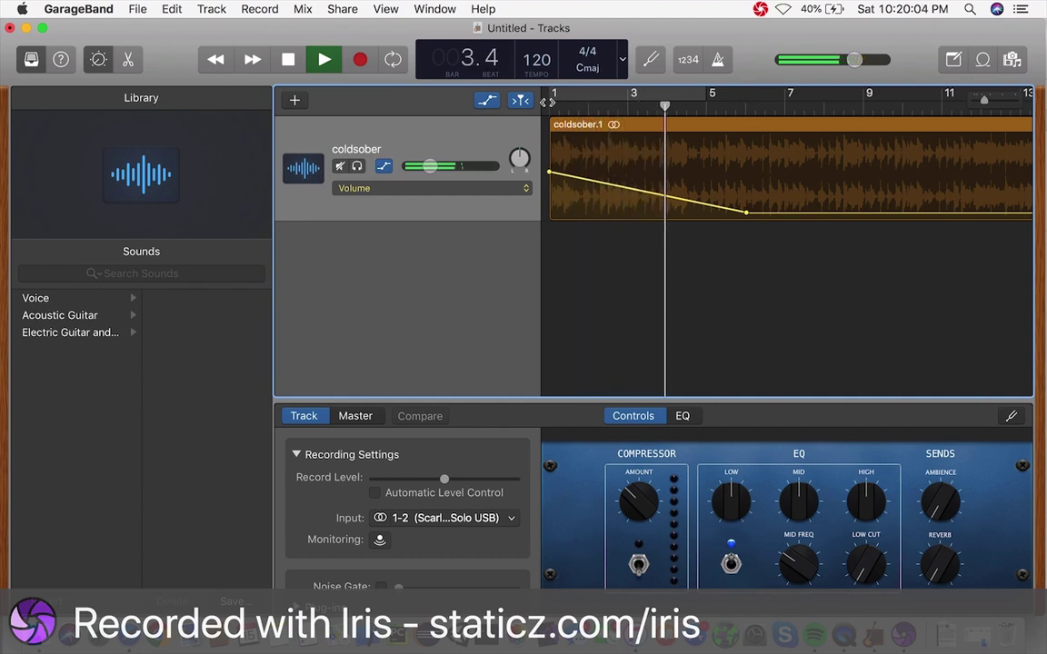
left_click(325, 60)
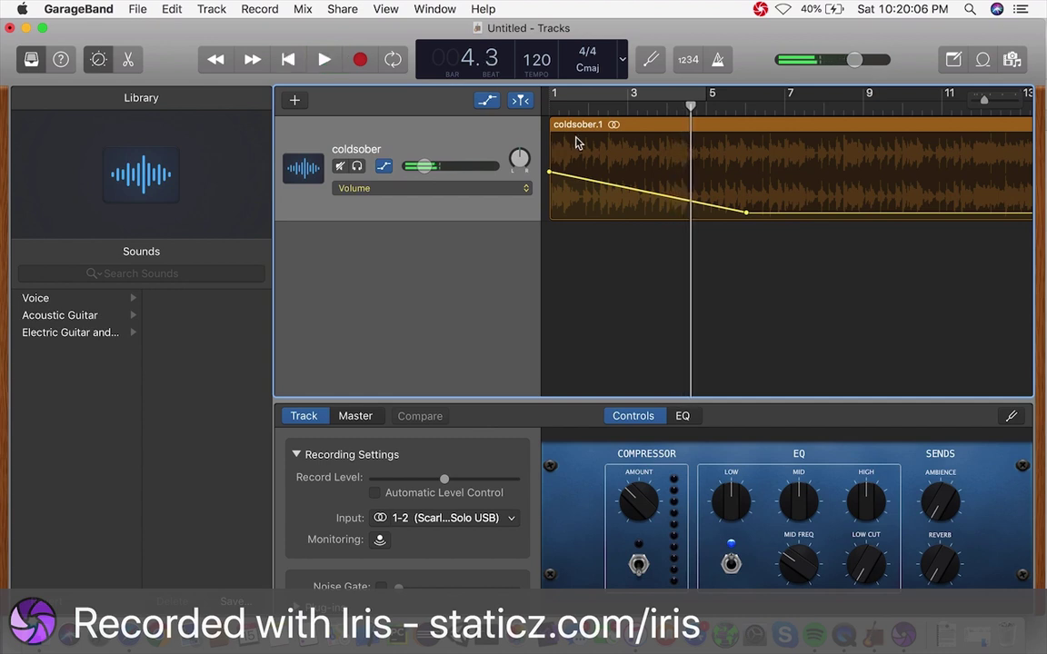